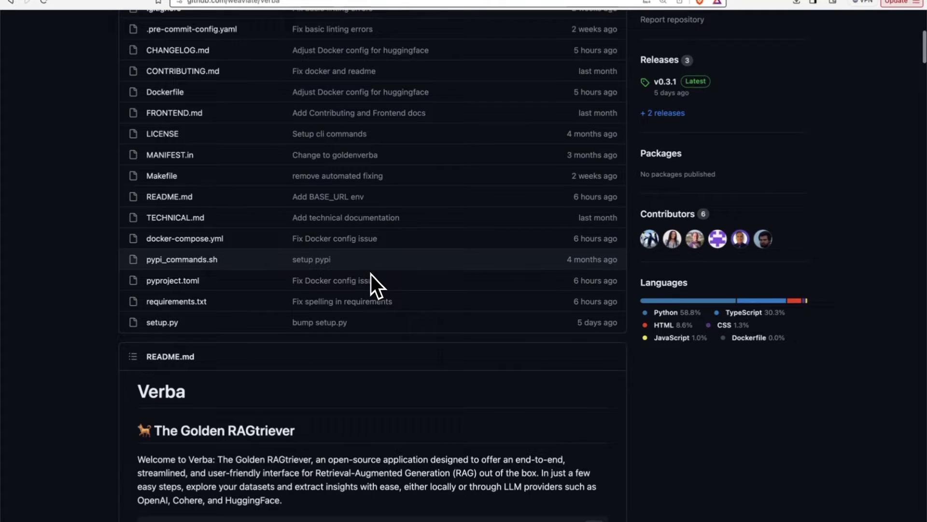
Step: Read the Verba README's introduction and find the pip command for installing goldenverba
{"action": "scroll", "coordinate": [371, 274], "scroll_direction": "down", "scroll_amount": 3}
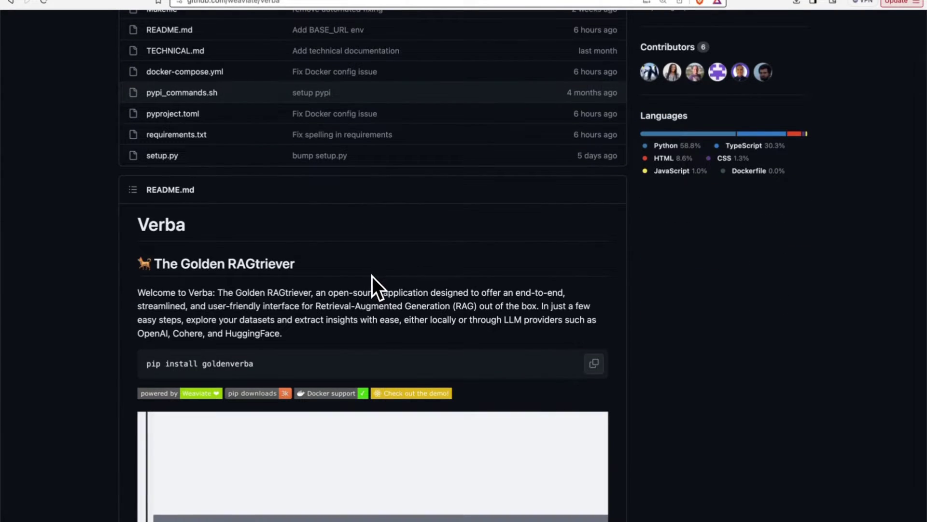
{"action": "scroll", "coordinate": [372, 276], "scroll_direction": "down", "scroll_amount": 2}
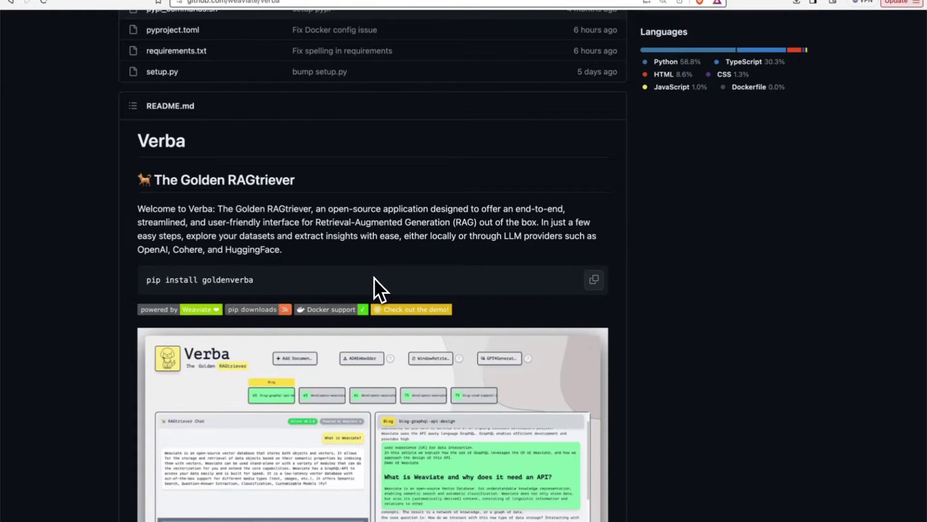
{"action": "scroll", "coordinate": [374, 279], "scroll_direction": "down", "scroll_amount": 1}
{"action": "scroll", "coordinate": [374, 278], "scroll_direction": "down", "scroll_amount": 1}
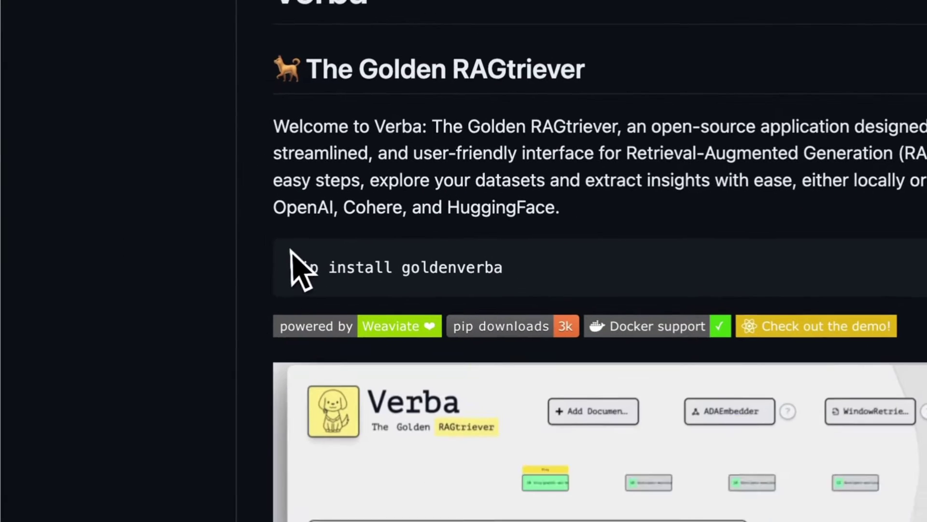
{"action": "left_click_drag", "start_coordinate": [293, 267], "coordinate": [569, 278]}
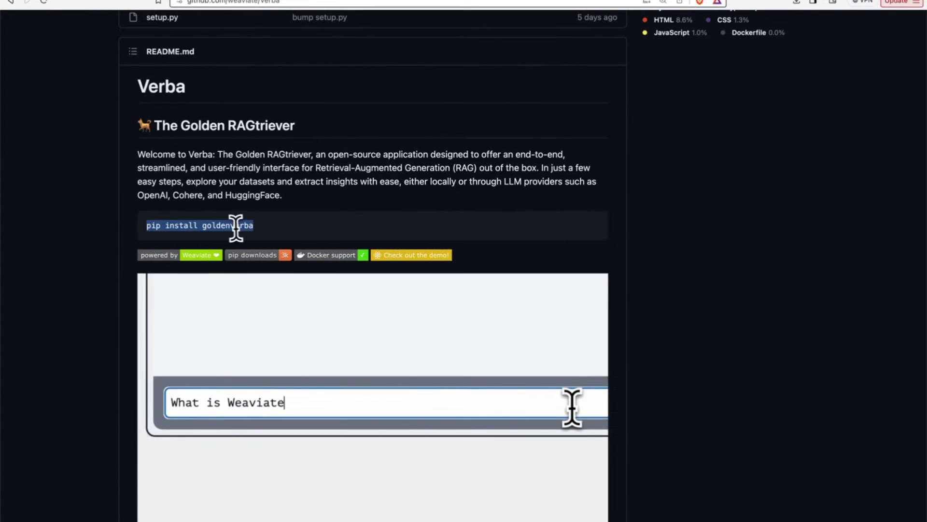
{"action": "double_click", "coordinate": [236, 225]}
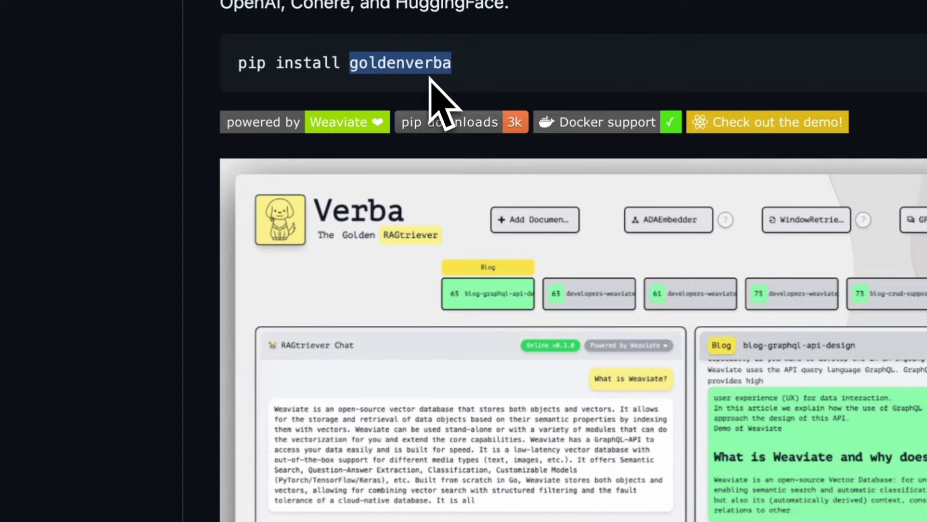
{"action": "left_click", "coordinate": [394, 62]}
{"action": "left_click_drag", "start_coordinate": [406, 60], "coordinate": [355, 70]}
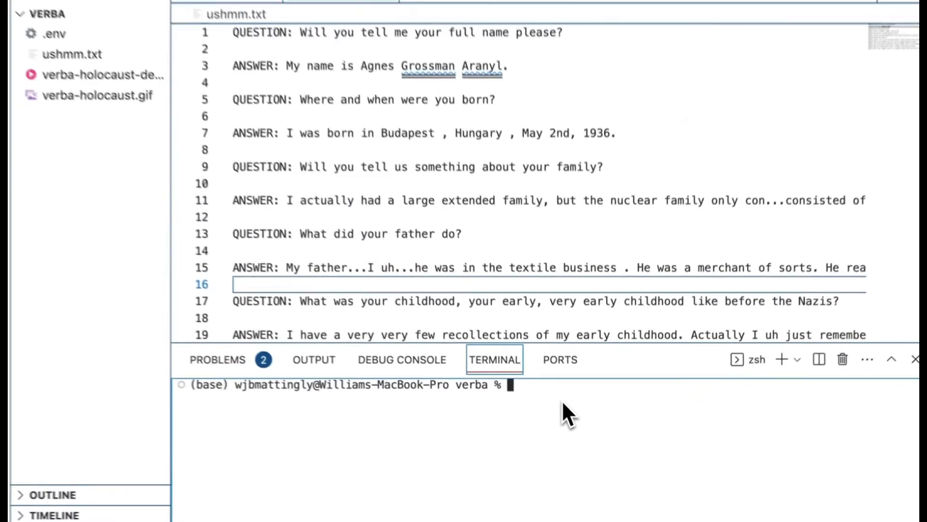
Step: Switch to the code editor's terminal, activate the verba conda environment and install the goldenverba package with pip
{"action": "type", "text": "conda ac"}
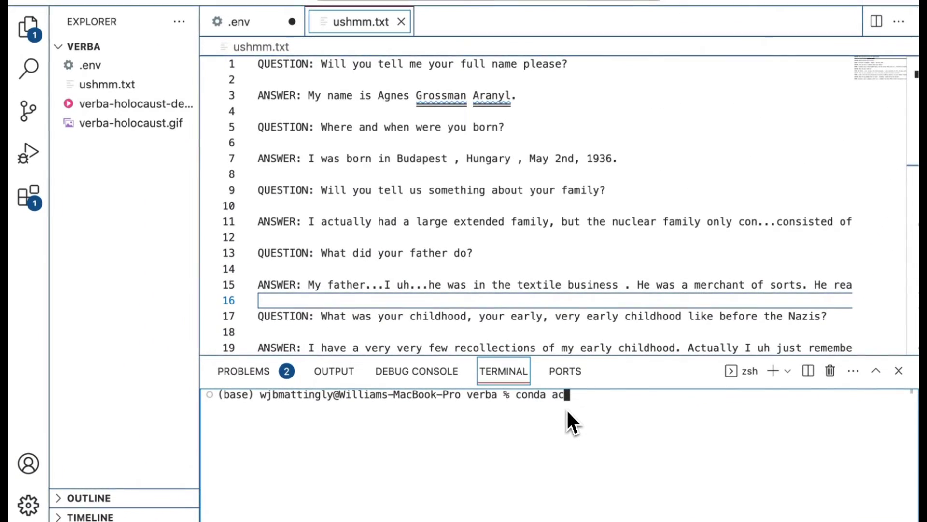
{"action": "key", "text": "BackSpace"}
{"action": "key", "text": "BackSpace"}
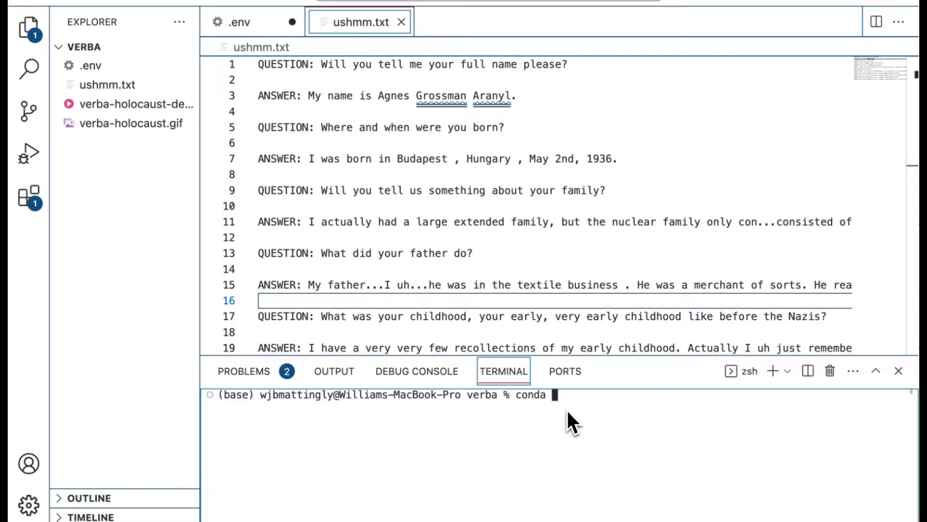
{"action": "type", "text": "ctivate"}
{"action": "key", "text": "BackSpace"}
{"action": "key", "text": "BackSpace"}
{"action": "key", "text": "BackSpace"}
{"action": "type", "text": "ate "}
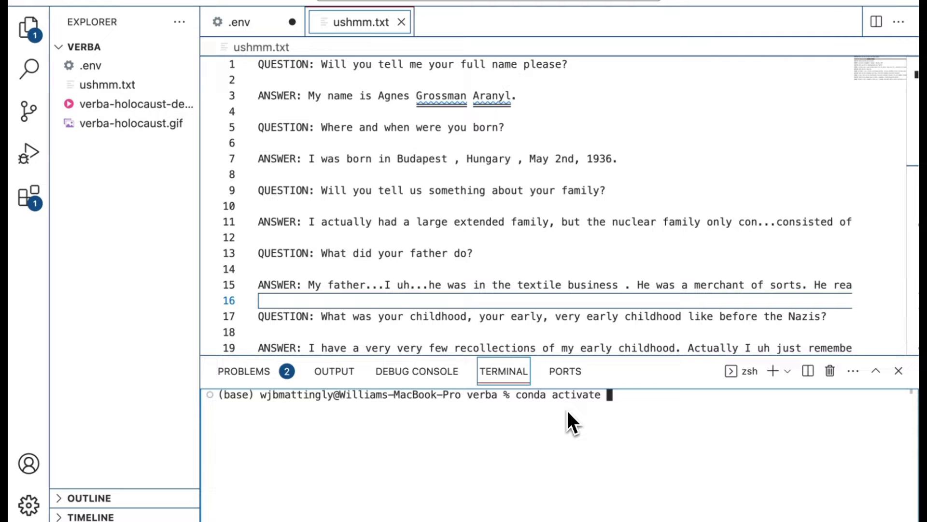
{"action": "type", "text": "verba"}
{"action": "key", "text": "Return"}
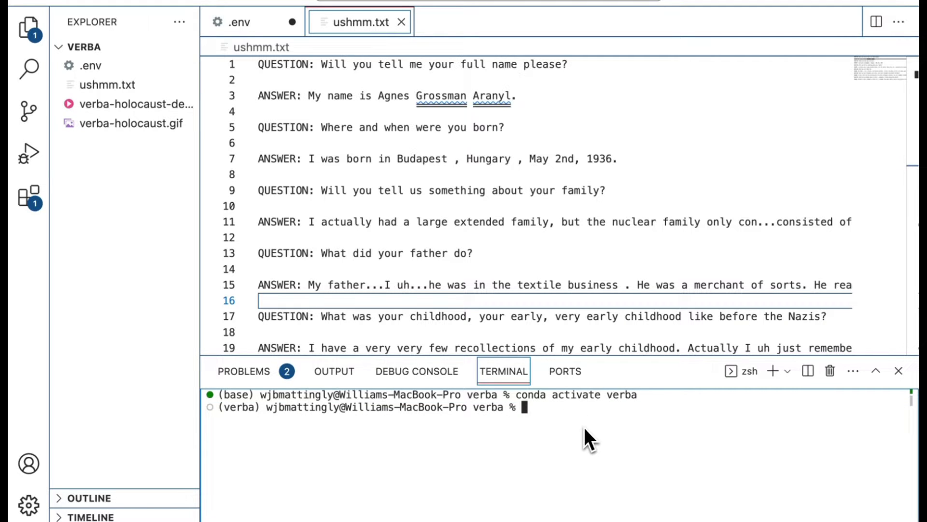
{"action": "type", "text": "pip install goldenverba"}
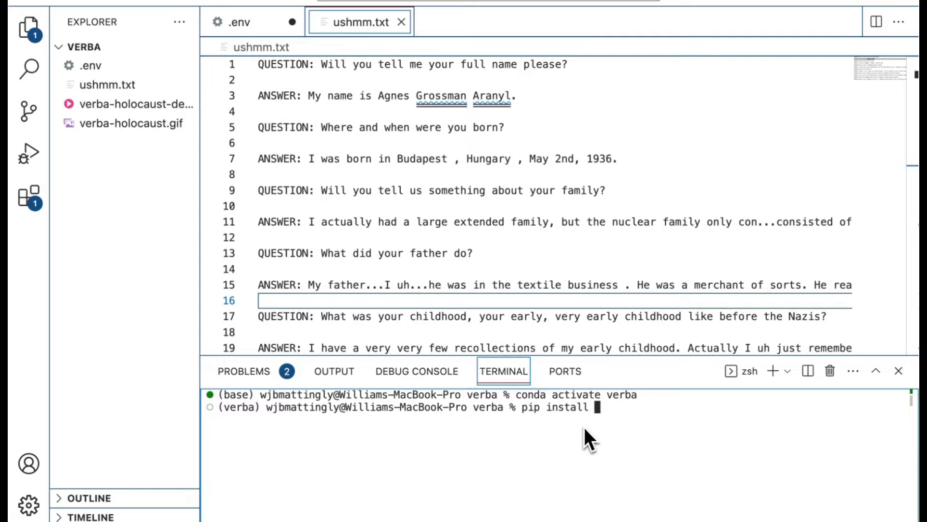
{"action": "key", "text": "Return"}
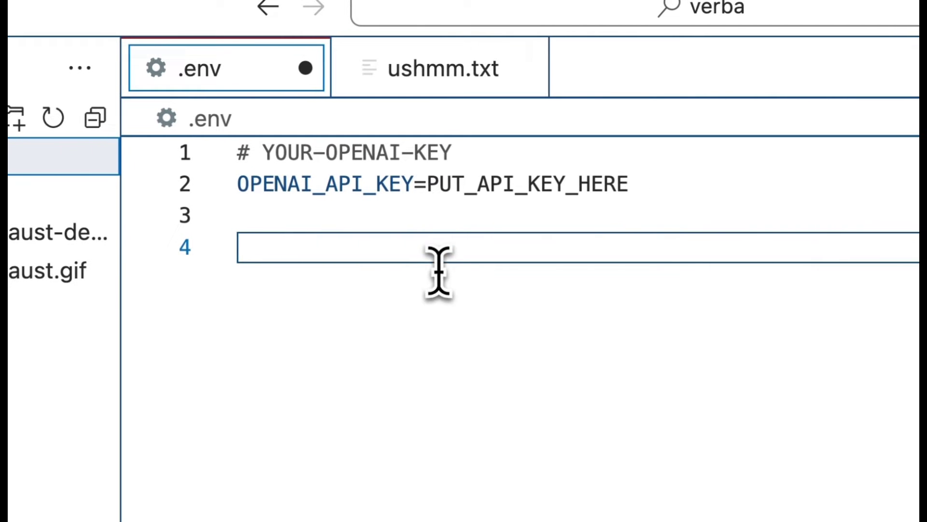
Step: Review the OPENAI_API_KEY variable and its placeholder value in the .env file
{"action": "left_click_drag", "start_coordinate": [628, 186], "coordinate": [185, 186]}
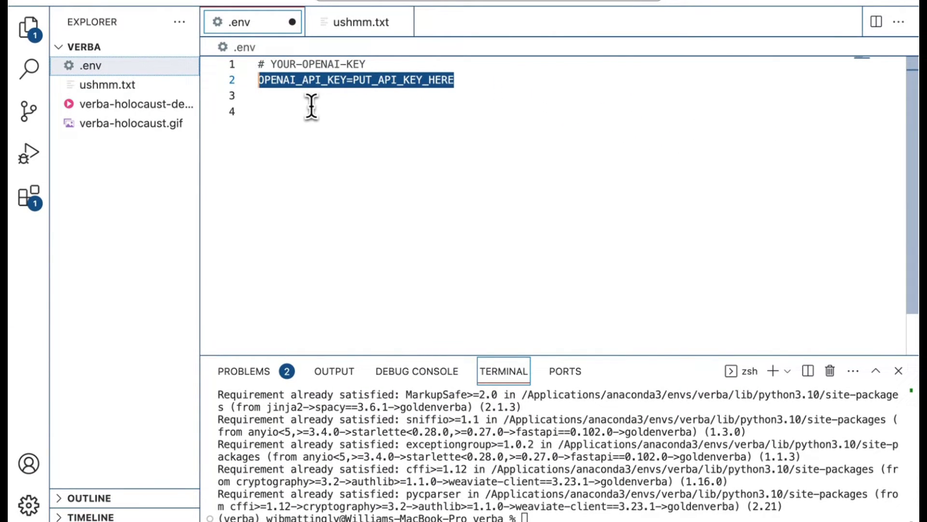
{"action": "left_click", "coordinate": [320, 98]}
{"action": "left_click", "coordinate": [348, 80]}
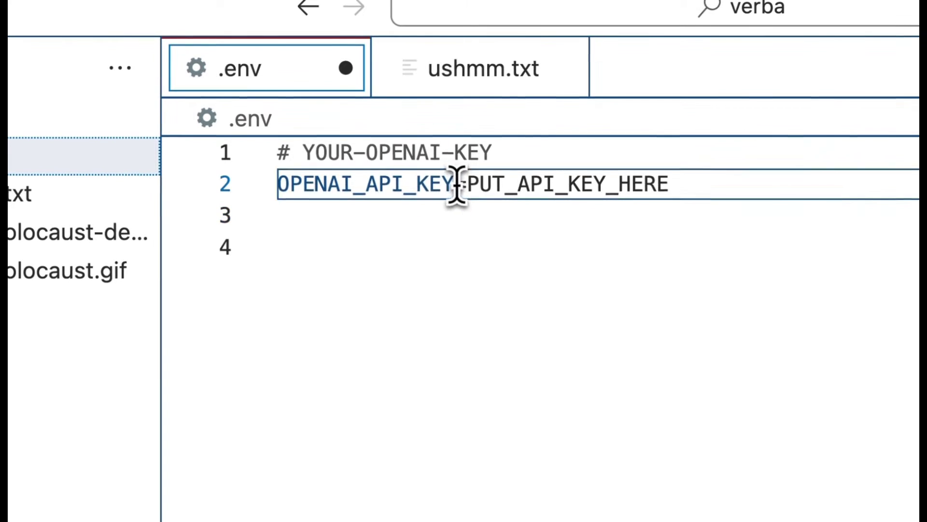
{"action": "left_click_drag", "start_coordinate": [457, 184], "coordinate": [252, 184]}
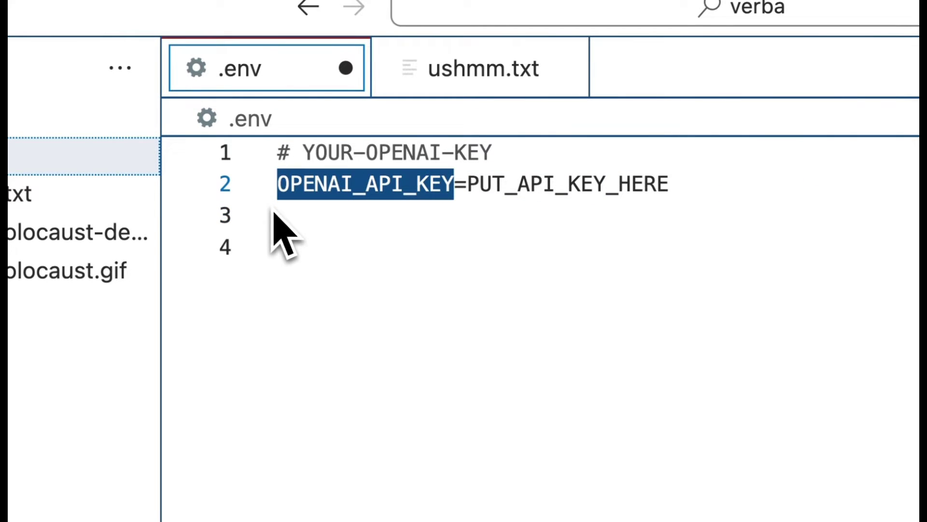
{"action": "left_click_drag", "start_coordinate": [669, 184], "coordinate": [472, 196]}
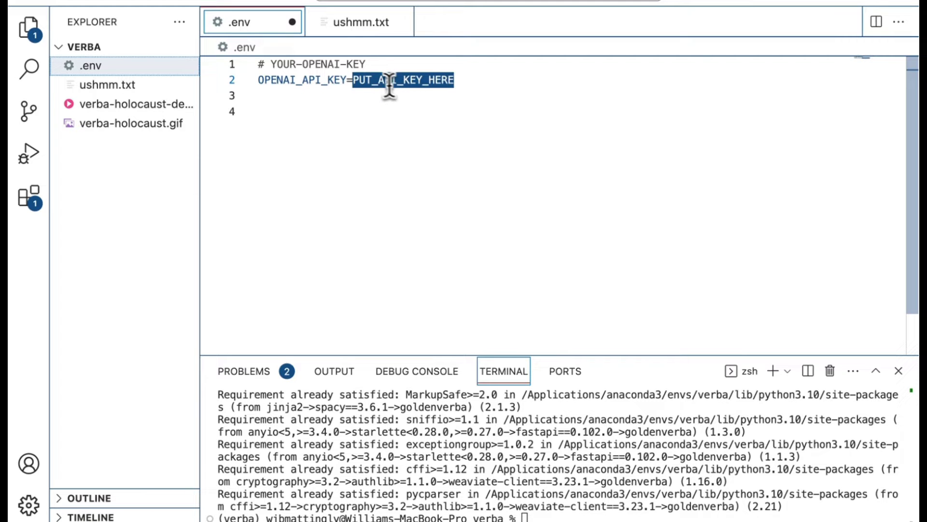
Step: Open ushmm.txt and examine the interview transcript, including the interviewee's full name in the first answer
{"action": "left_click", "coordinate": [145, 90]}
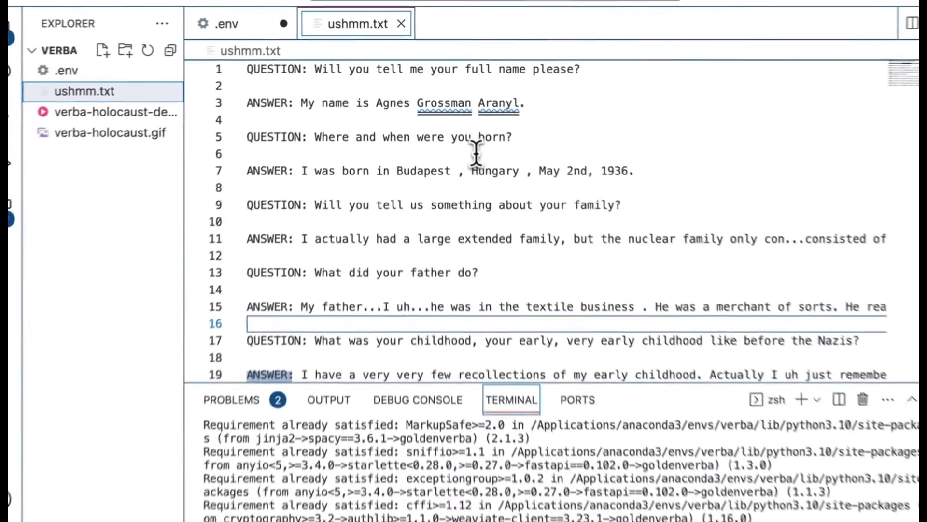
{"action": "scroll", "coordinate": [470, 144], "scroll_direction": "down", "scroll_amount": 5}
{"action": "scroll", "coordinate": [470, 142], "scroll_direction": "up", "scroll_amount": 5}
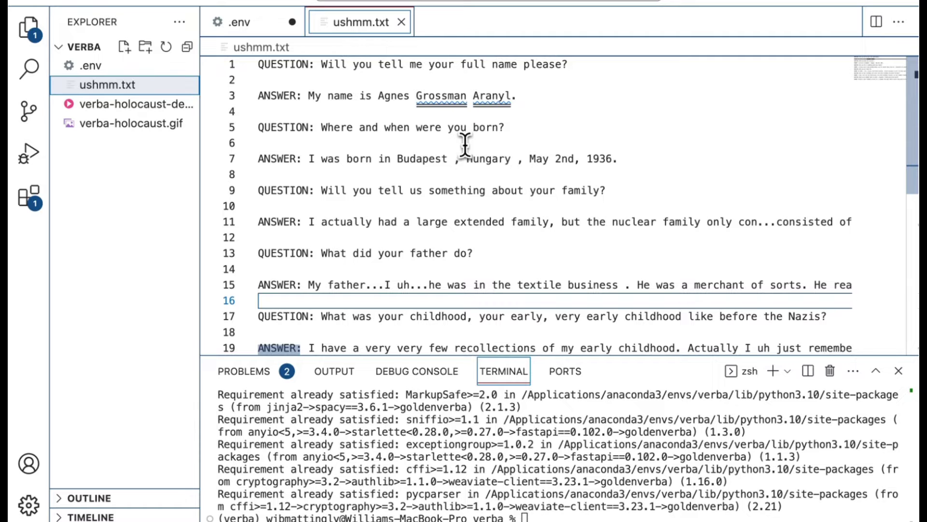
{"action": "left_click_drag", "start_coordinate": [510, 95], "coordinate": [382, 96]}
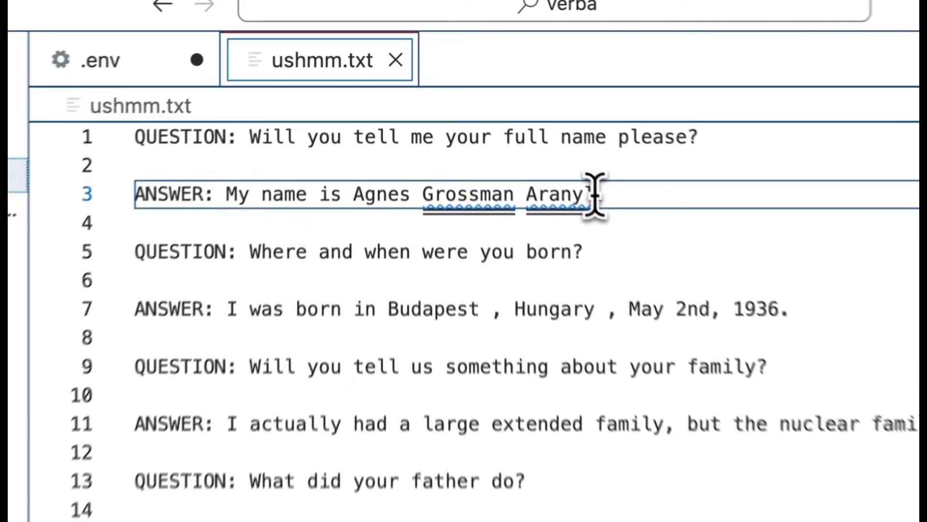
{"action": "left_click_drag", "start_coordinate": [354, 218], "coordinate": [348, 216]}
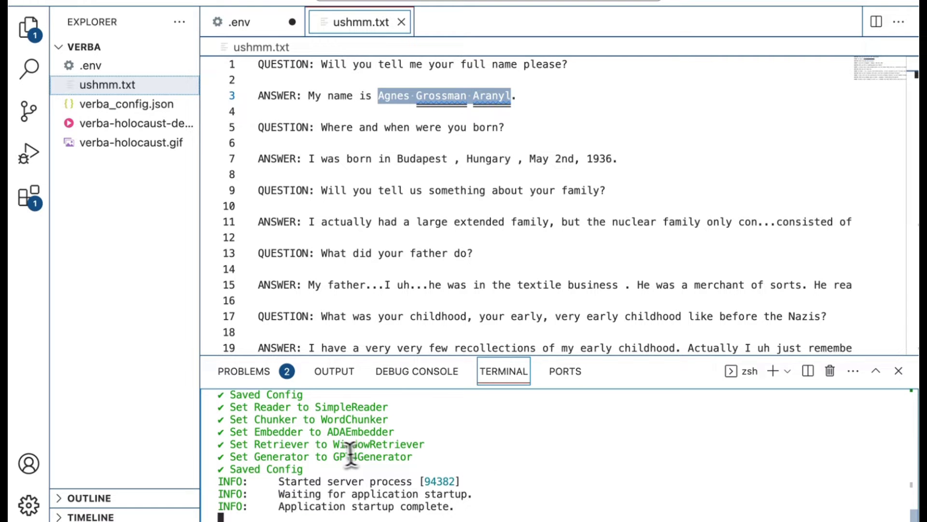
Step: Check the Verba startup output and open verba_config.json to review its reader, chunker, embedder, retriever and generator settings
{"action": "scroll", "coordinate": [331, 454], "scroll_direction": "up", "scroll_amount": 1}
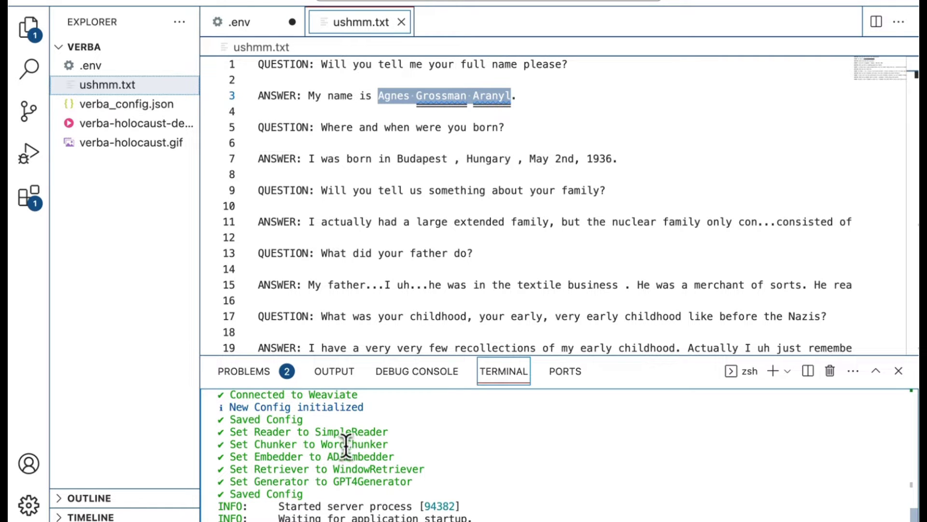
{"action": "left_click", "coordinate": [131, 105]}
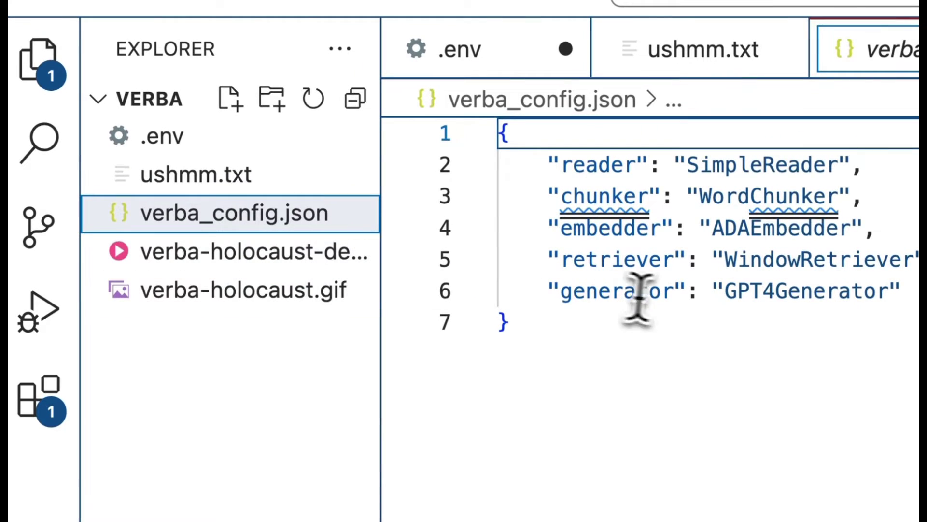
{"action": "left_click_drag", "start_coordinate": [903, 291], "coordinate": [495, 196]}
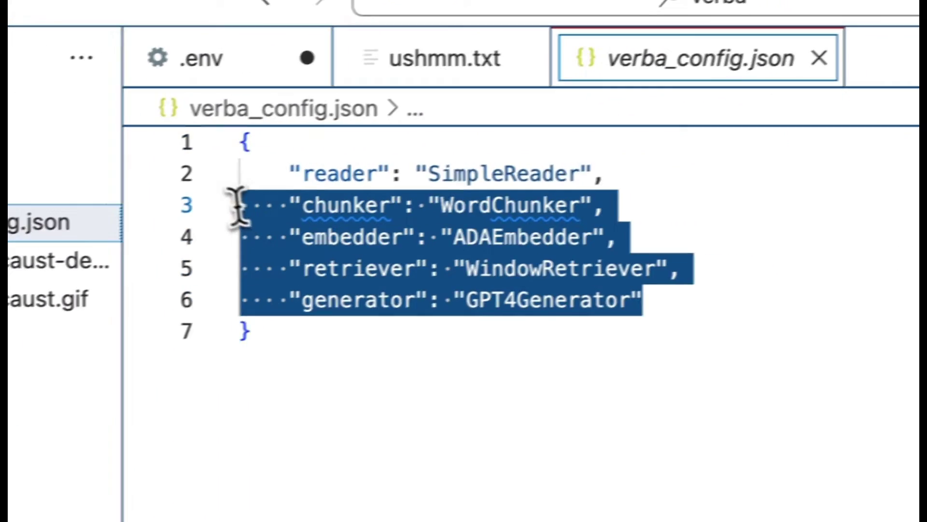
{"action": "left_click_drag", "start_coordinate": [237, 205], "coordinate": [227, 179]}
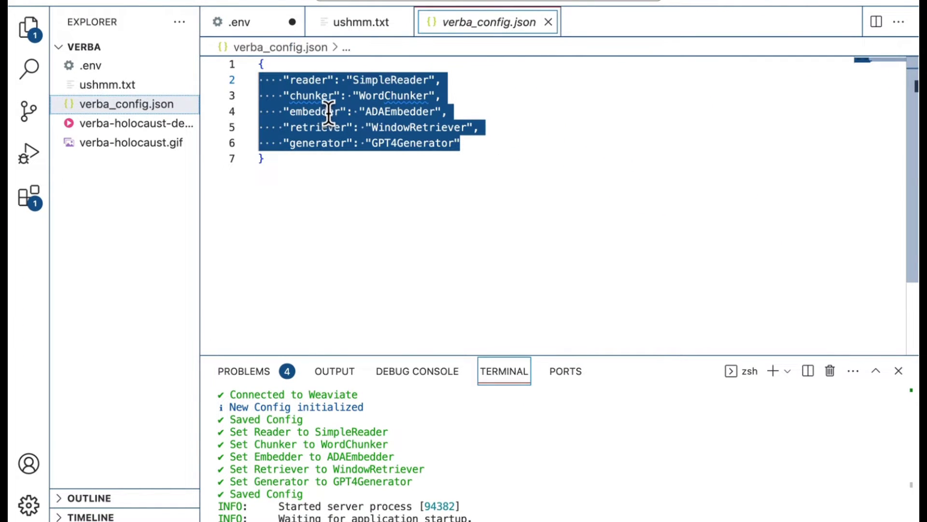
{"action": "left_click", "coordinate": [328, 146]}
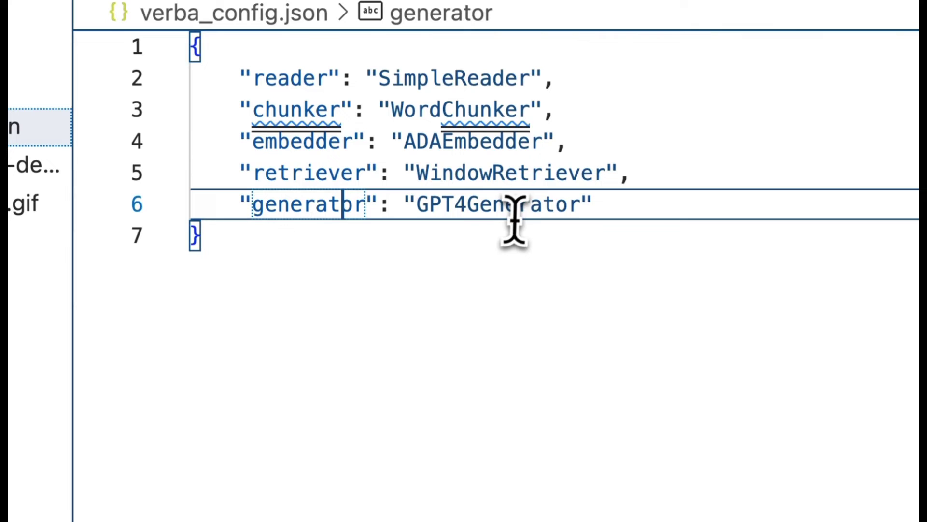
{"action": "left_click_drag", "start_coordinate": [582, 206], "coordinate": [408, 208]}
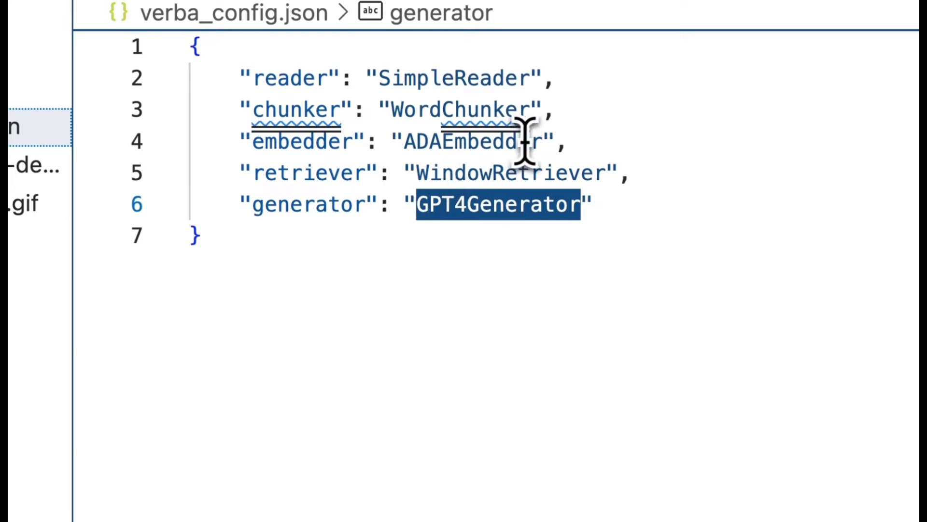
{"action": "left_click_drag", "start_coordinate": [542, 140], "coordinate": [407, 143]}
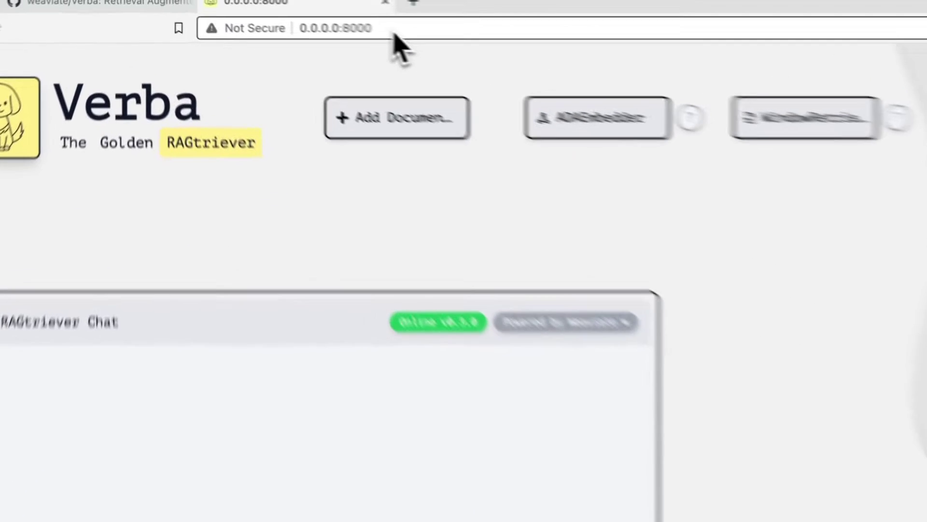
Step: Switch to the browser and examine the local Verba address 0.0.0.0:8000, including its port number
{"action": "left_click", "coordinate": [292, 10]}
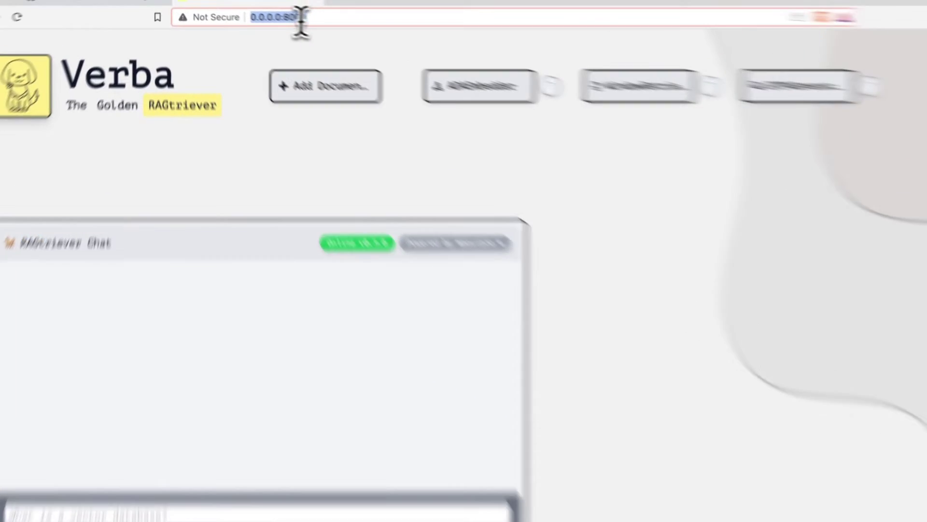
{"action": "left_click", "coordinate": [266, 11]}
{"action": "double_click", "coordinate": [267, 11]}
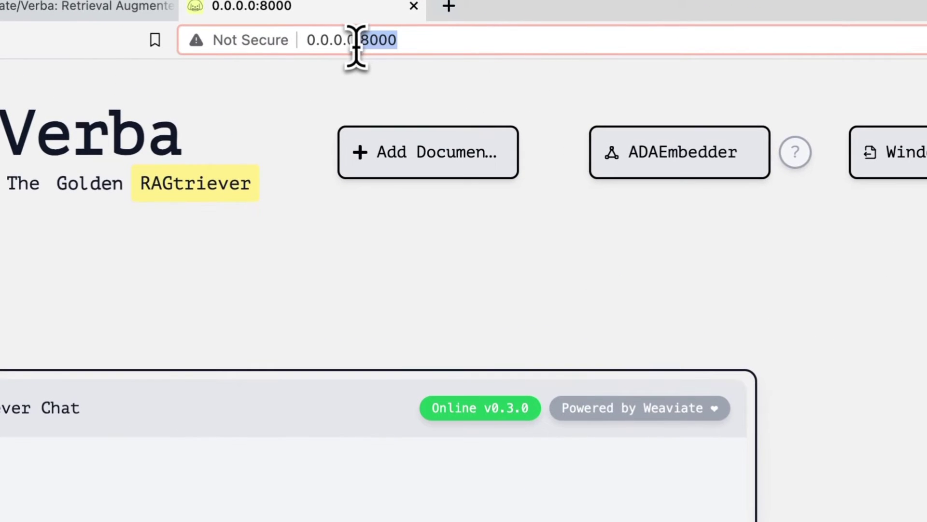
{"action": "left_click_drag", "start_coordinate": [357, 42], "coordinate": [399, 46]}
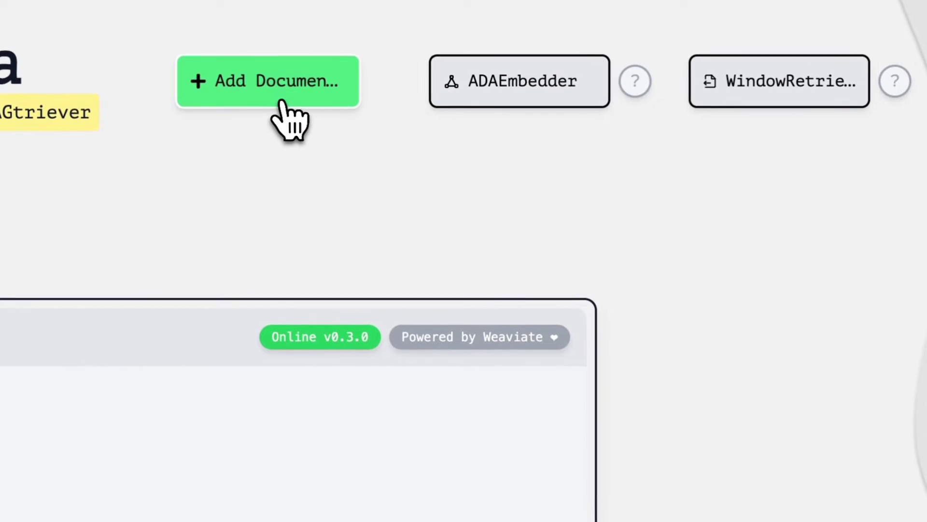
Step: Open the document import dialog and inspect the ADAEmbedder and WordChunker options, including the chunk overlap
{"action": "left_click", "coordinate": [291, 118]}
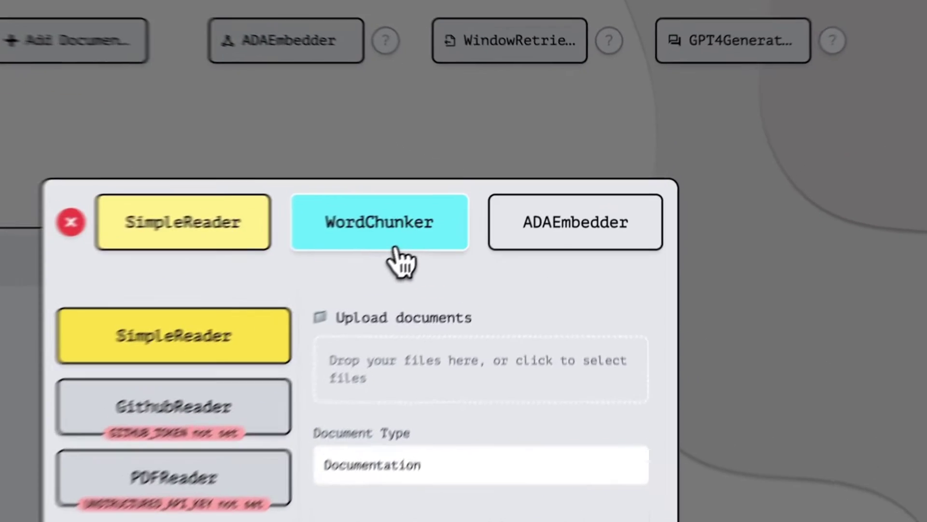
{"action": "left_click", "coordinate": [482, 203]}
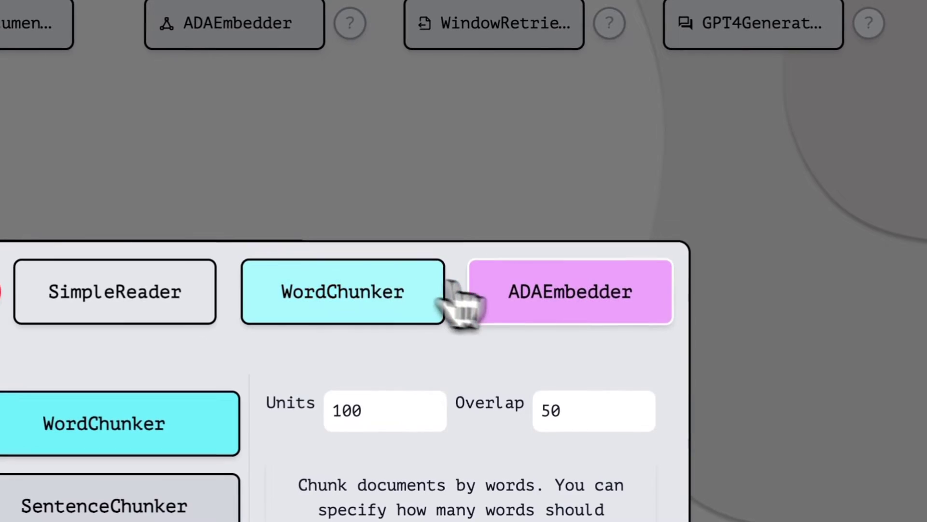
{"action": "left_click", "coordinate": [576, 305]}
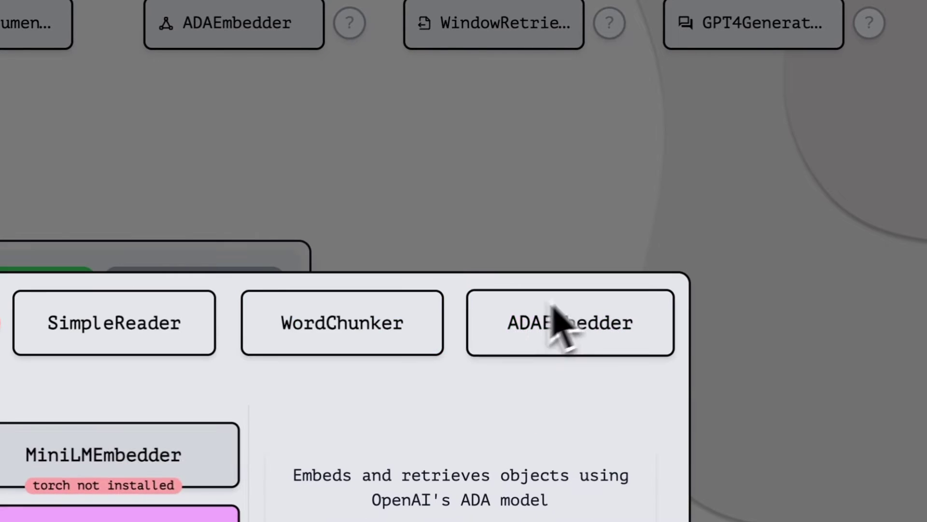
{"action": "left_click", "coordinate": [400, 322]}
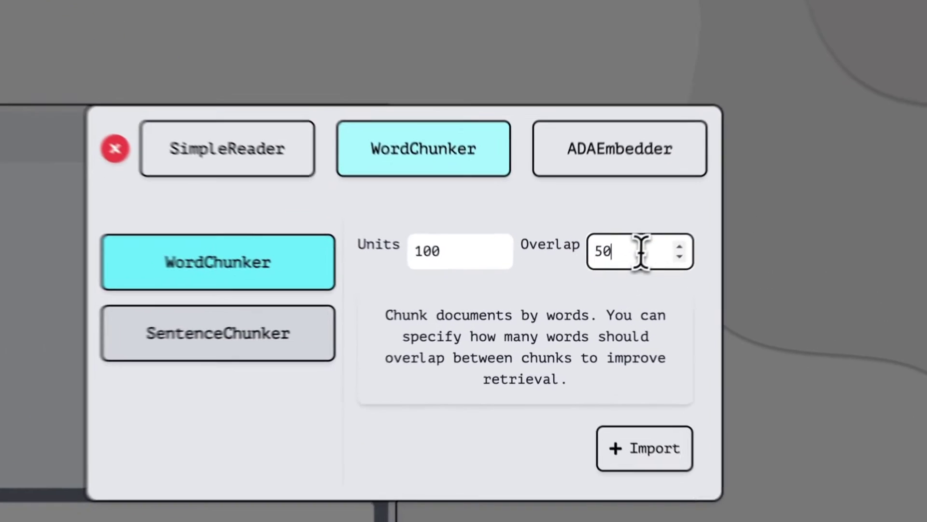
{"action": "left_click_drag", "start_coordinate": [599, 278], "coordinate": [568, 283]}
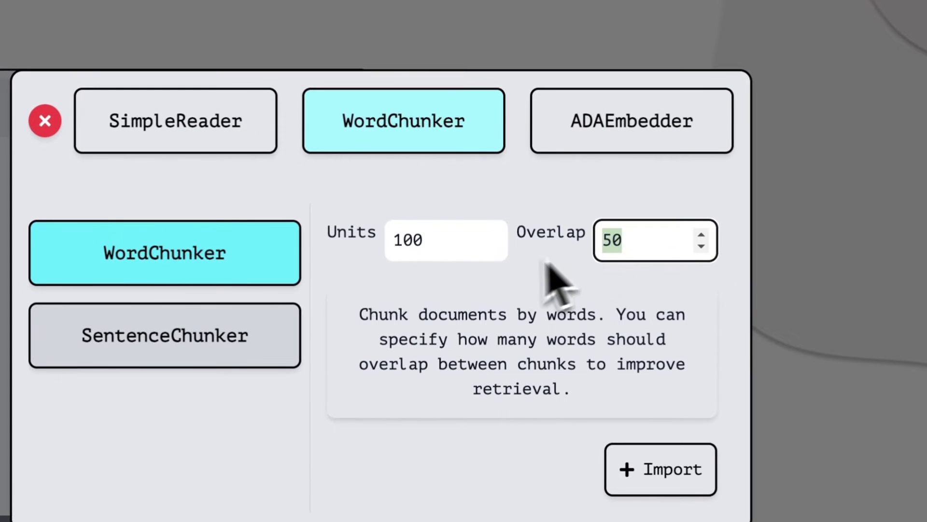
Step: Inspect the SentenceChunker units and overlap settings and the available embedders, including ADAEmbedder, and close the import dialog
{"action": "left_click", "coordinate": [295, 363]}
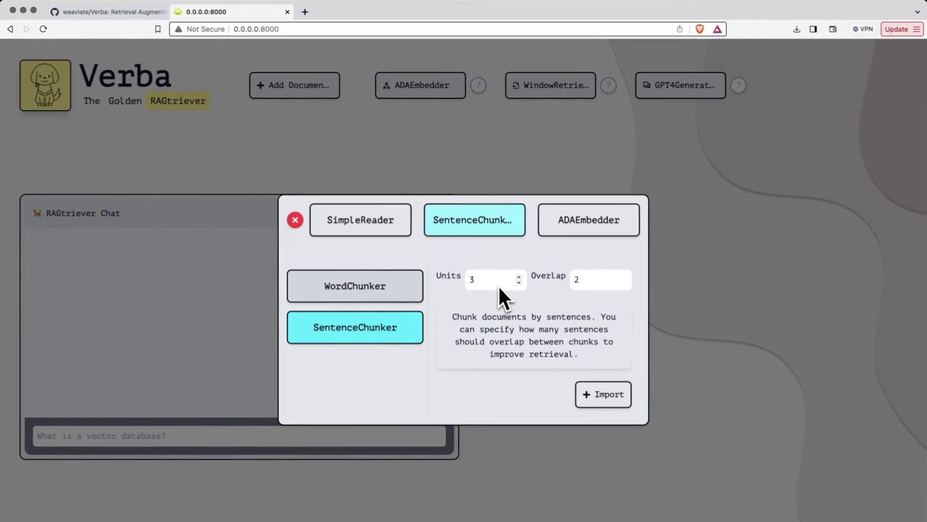
{"action": "double_click", "coordinate": [575, 279]}
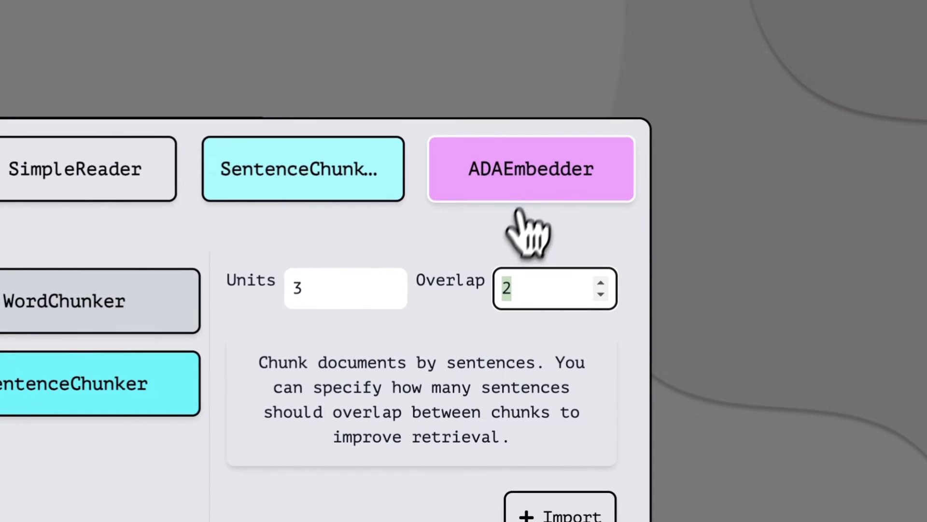
{"action": "left_click", "coordinate": [538, 182]}
{"action": "left_click", "coordinate": [538, 180]}
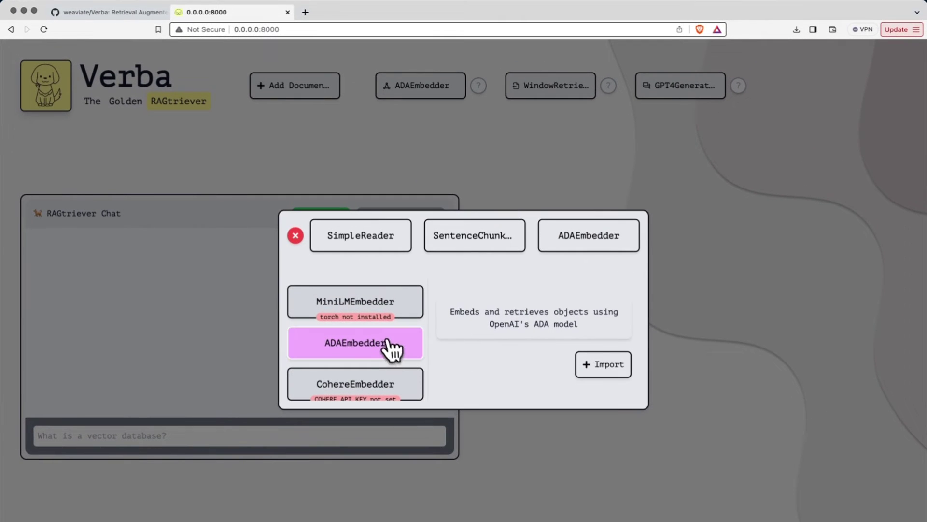
{"action": "scroll", "coordinate": [387, 362], "scroll_direction": "down", "scroll_amount": 1}
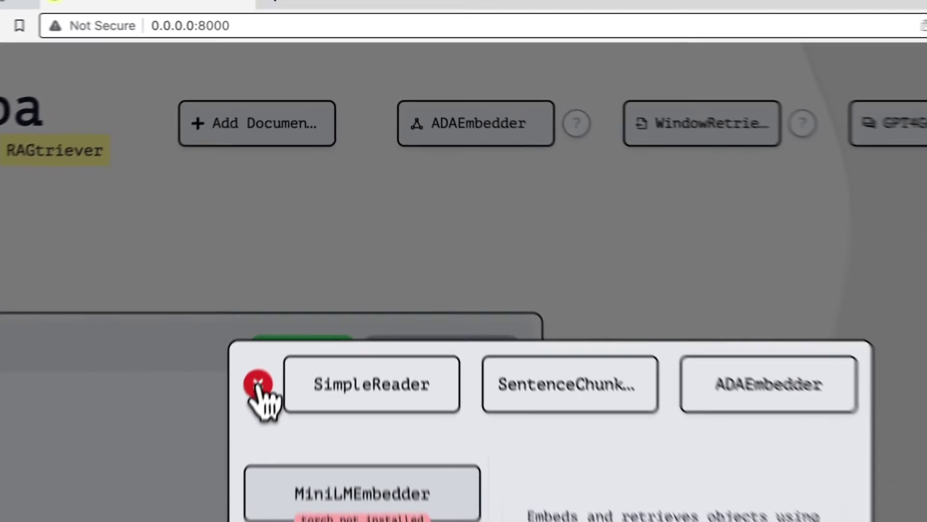
{"action": "left_click", "coordinate": [295, 236]}
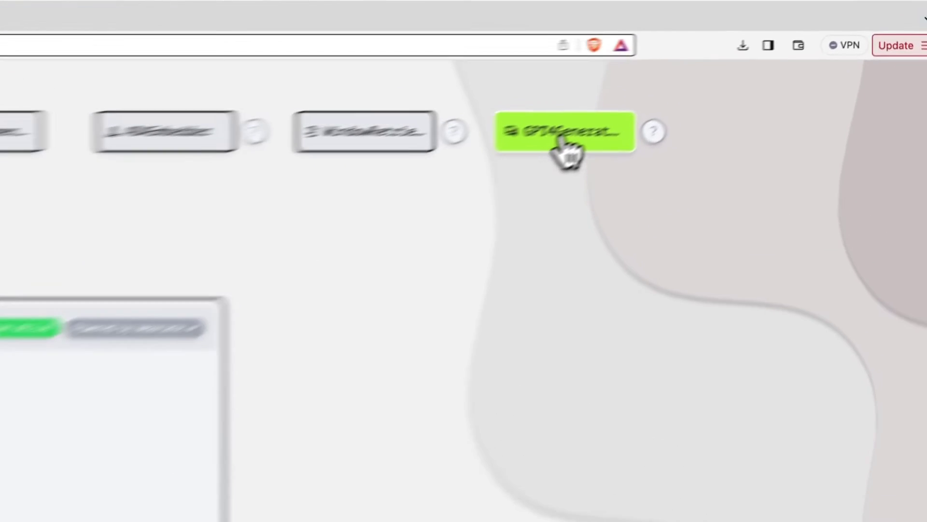
Step: Open the list of answer generators and ask the RAGtriever chat who the interviewee is, using her first name
{"action": "left_click", "coordinate": [669, 91]}
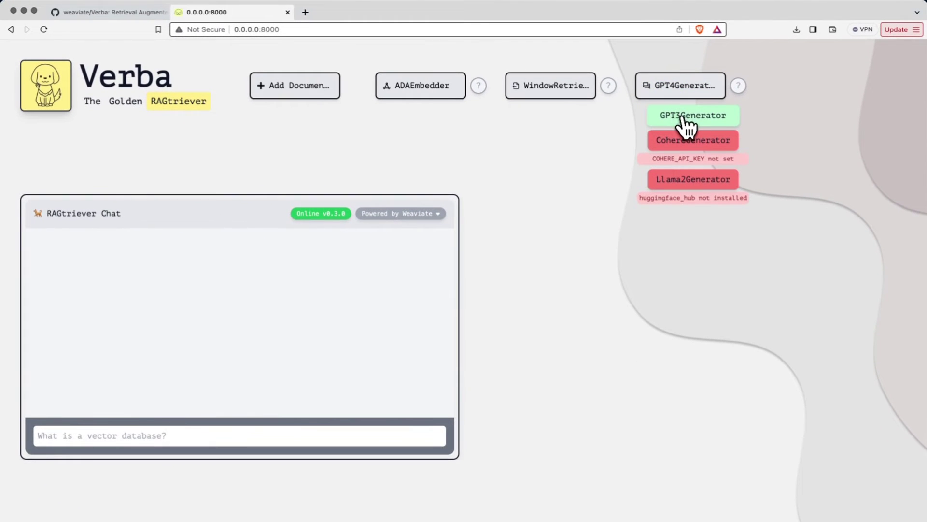
{"action": "left_click", "coordinate": [686, 125]}
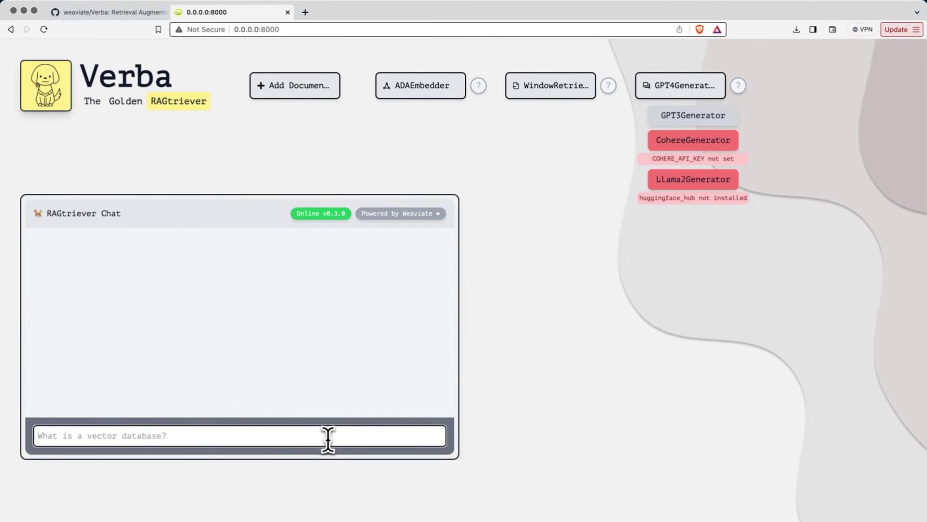
{"action": "left_click", "coordinate": [328, 439]}
{"action": "type", "text": "who is agnes"}
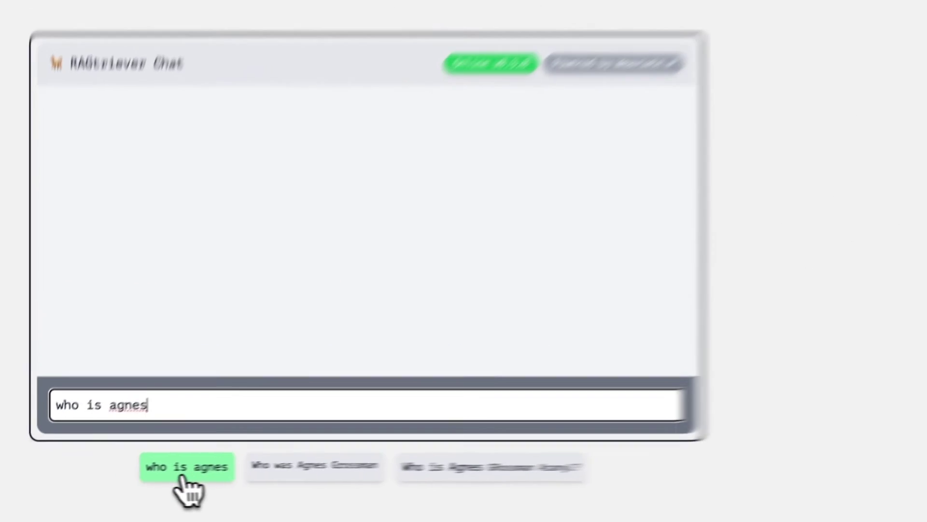
{"action": "left_click", "coordinate": [123, 477]}
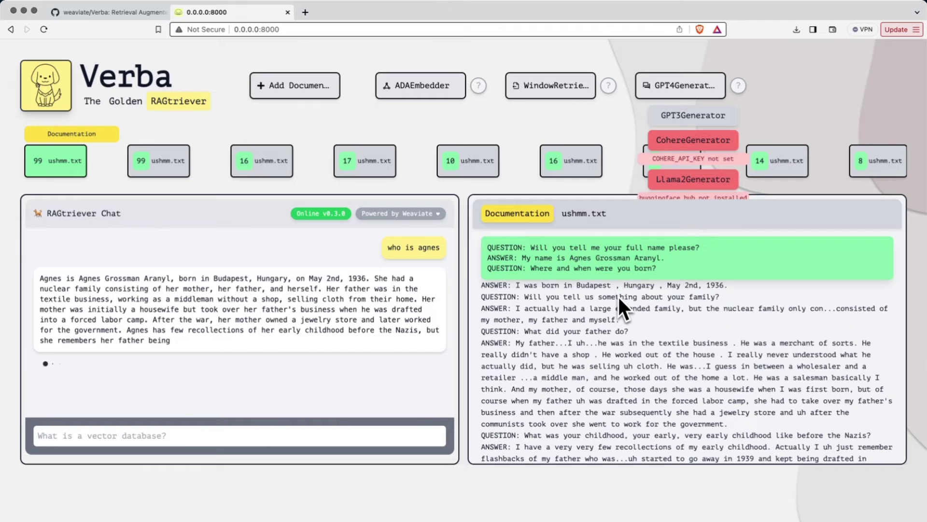
Step: Examine the chat answer about the interviewee's birth and family, and compare it with the highlighted source passage in ushmm.txt
{"action": "scroll", "coordinate": [618, 295], "scroll_direction": "down", "scroll_amount": 2}
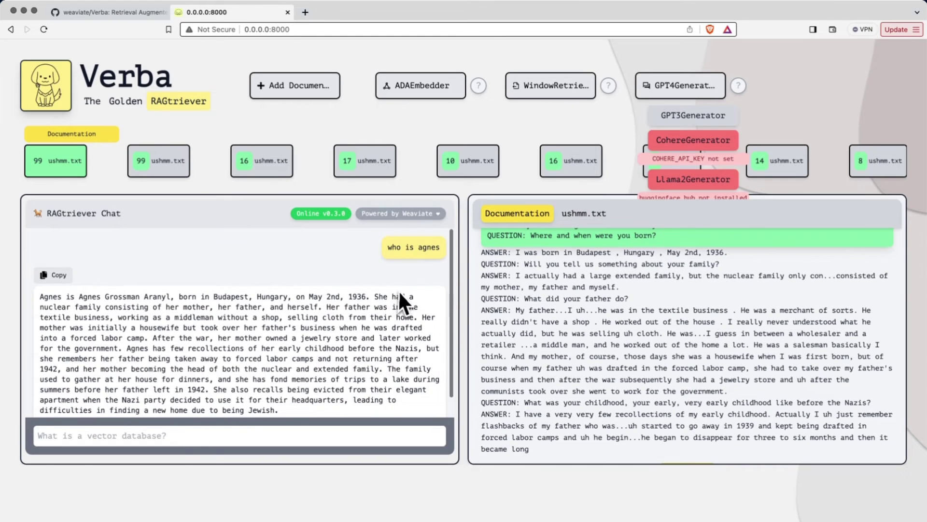
{"action": "scroll", "coordinate": [395, 297], "scroll_direction": "up", "scroll_amount": 1}
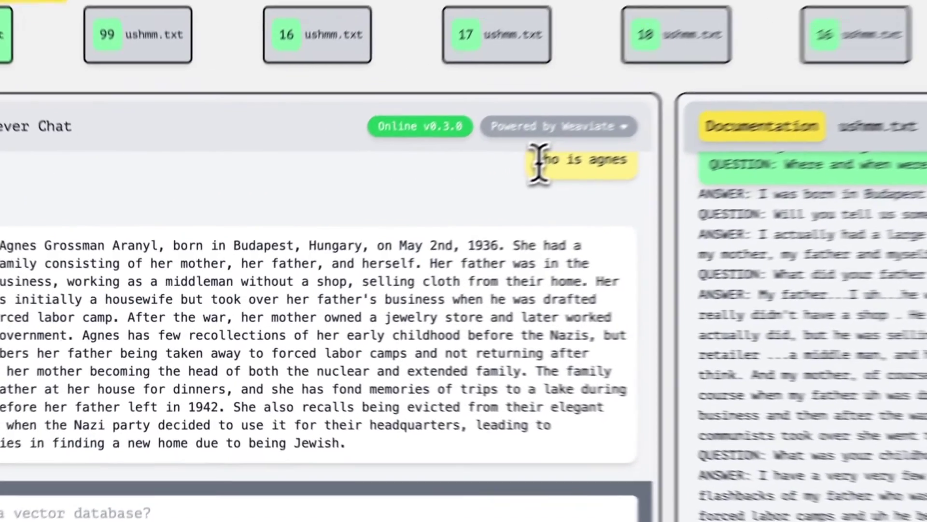
{"action": "left_click_drag", "start_coordinate": [395, 235], "coordinate": [446, 244]}
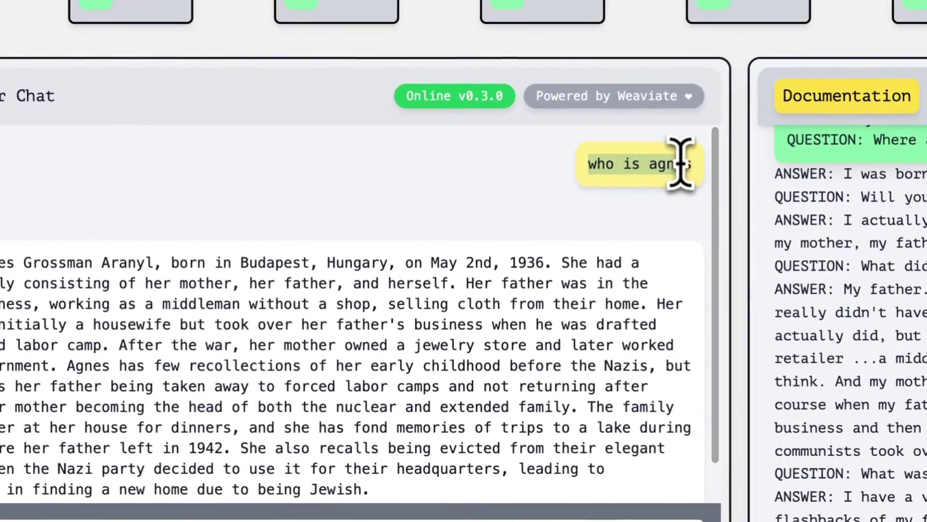
{"action": "scroll", "coordinate": [599, 202], "scroll_direction": "down", "scroll_amount": 3}
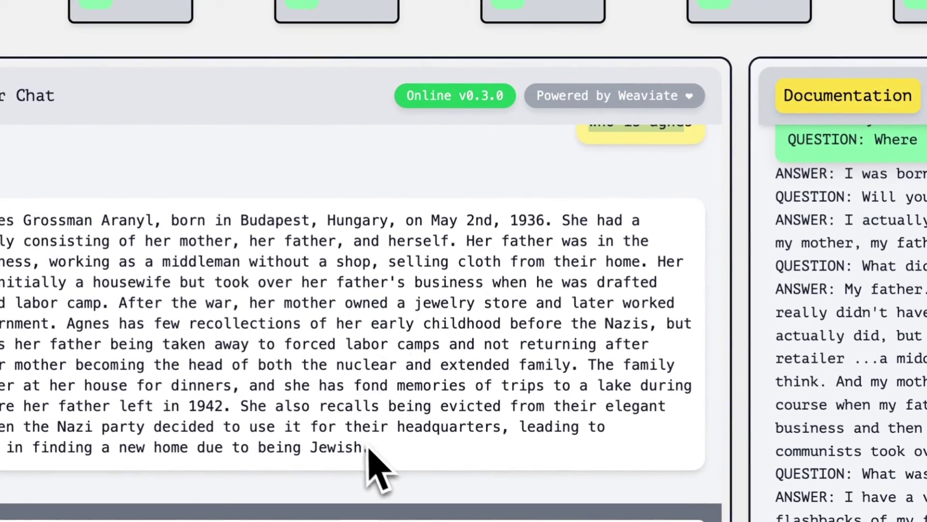
{"action": "left_click_drag", "start_coordinate": [376, 465], "coordinate": [48, 290]}
{"action": "left_click_drag", "start_coordinate": [120, 277], "coordinate": [0, 217]}
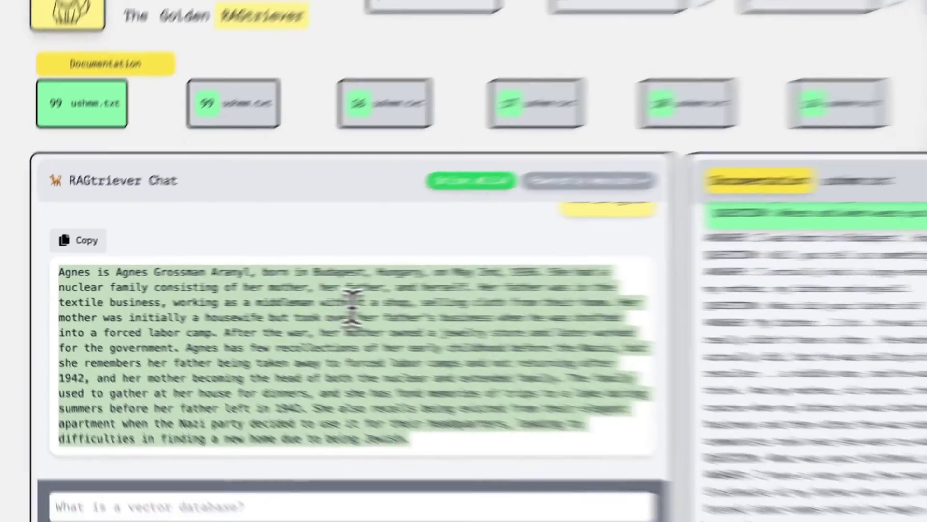
{"action": "left_click", "coordinate": [91, 285]}
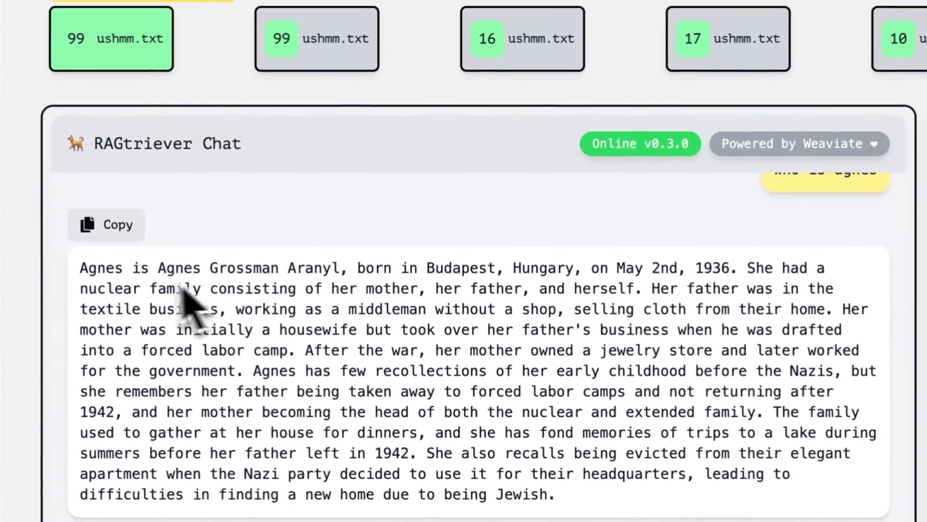
{"action": "left_click_drag", "start_coordinate": [97, 269], "coordinate": [730, 265]}
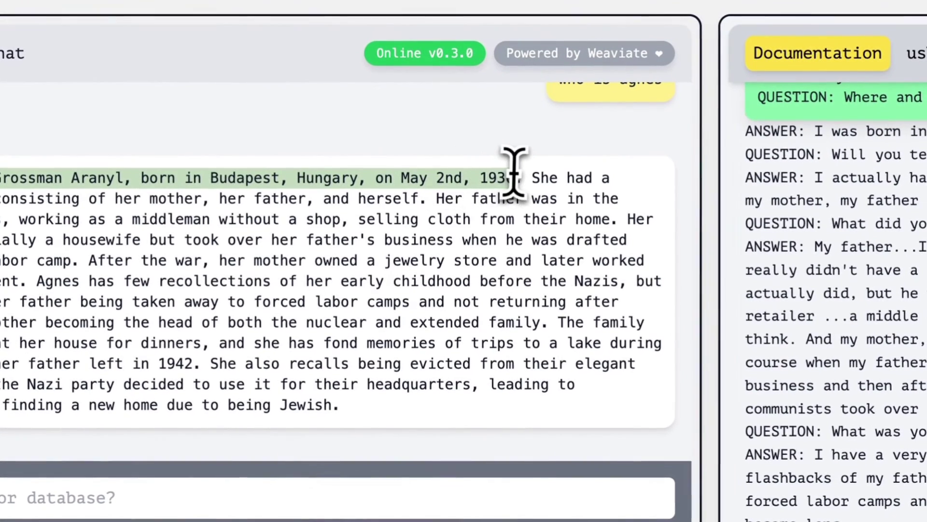
{"action": "left_click_drag", "start_coordinate": [515, 172], "coordinate": [451, 414]}
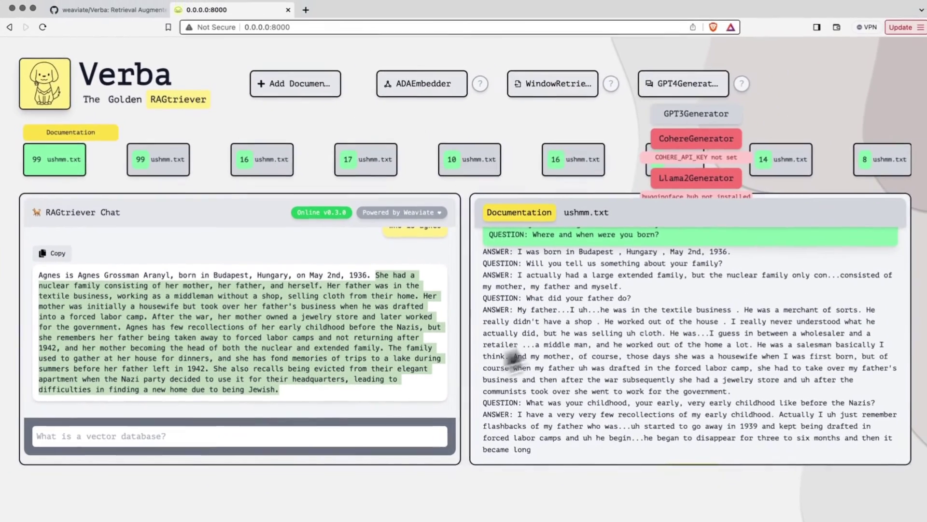
{"action": "scroll", "coordinate": [597, 278], "scroll_direction": "down", "scroll_amount": 2}
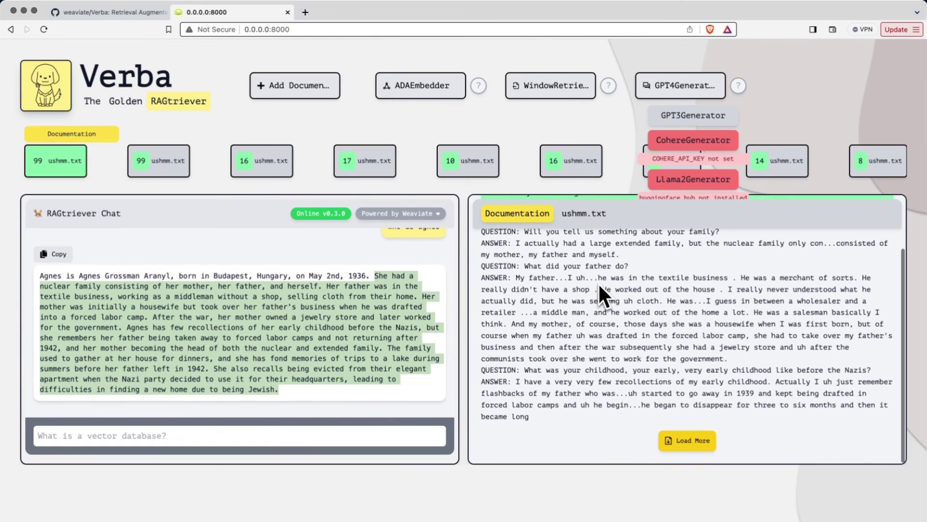
{"action": "scroll", "coordinate": [608, 282], "scroll_direction": "up", "scroll_amount": 1}
{"action": "scroll", "coordinate": [618, 283], "scroll_direction": "up", "scroll_amount": 2}
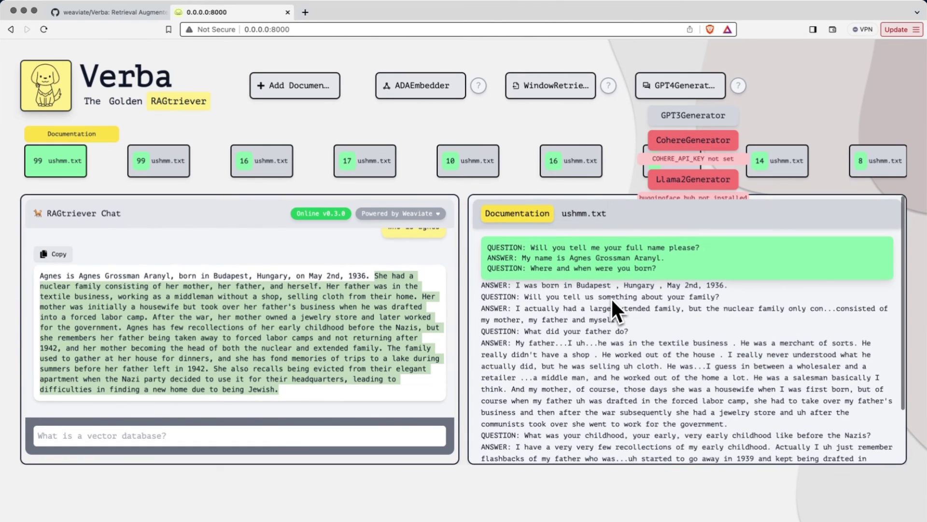